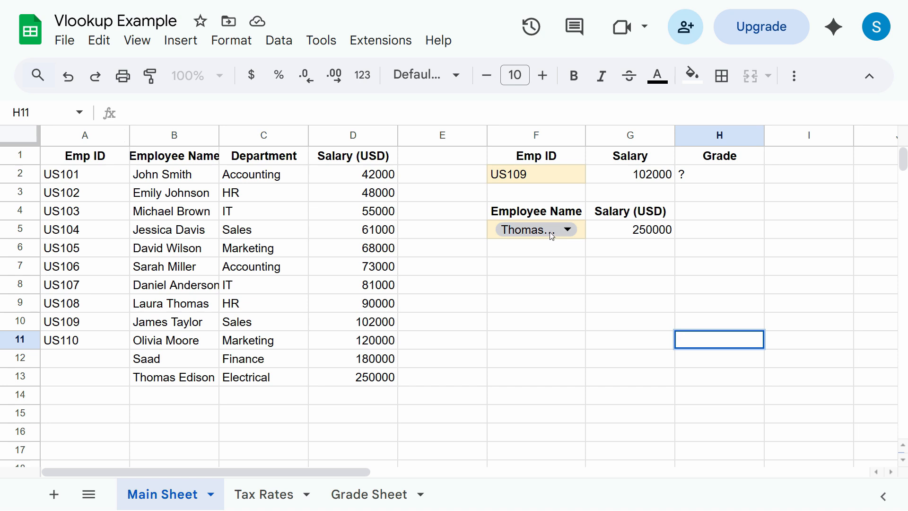
# Step: Review the names offered by the Employee Name dropdown in F5 against the Employee Name column
pyautogui.click(569, 232)
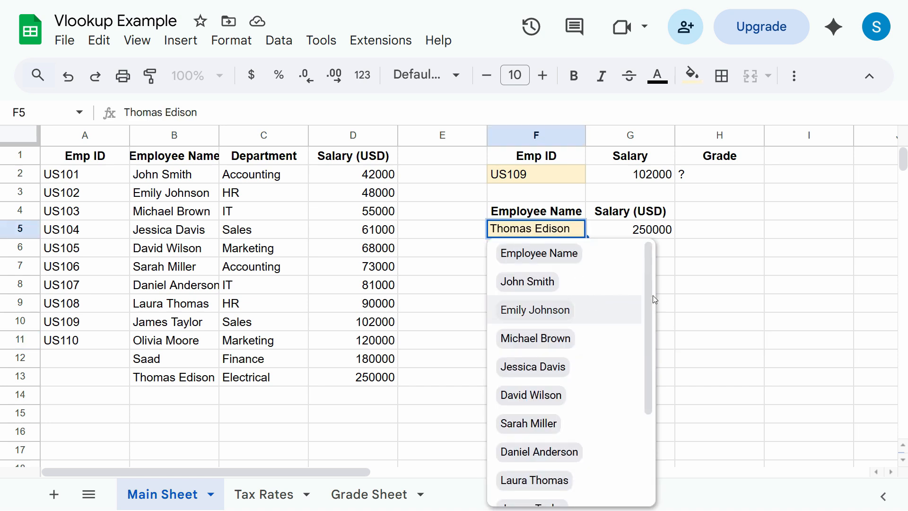
pyautogui.moveTo(651, 295); pyautogui.dragTo(649, 378)
pyautogui.scroll(5, 650, 304)
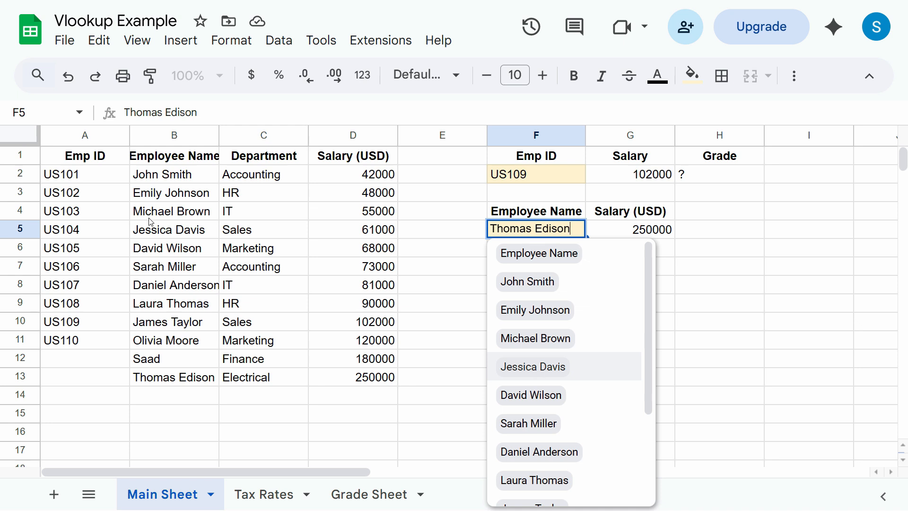
pyautogui.moveTo(160, 177); pyautogui.dragTo(163, 352)
# Step: Copy the employee records in A2:D11 and paste them below the existing IDs, starting at A12
pyautogui.click(57, 346)
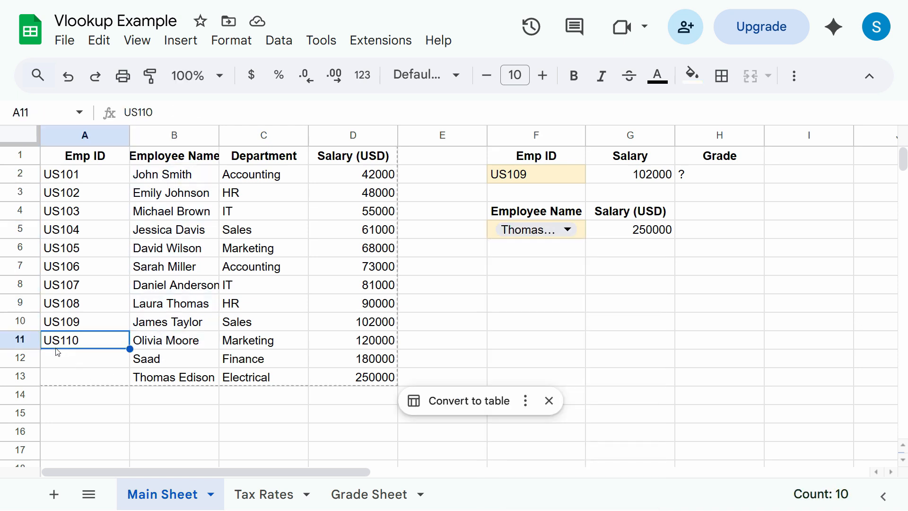
pyautogui.click(76, 364)
pyautogui.moveTo(74, 175); pyautogui.dragTo(369, 340)
pyautogui.click(98, 365)
pyautogui.hotkey('ctrl', 'v')
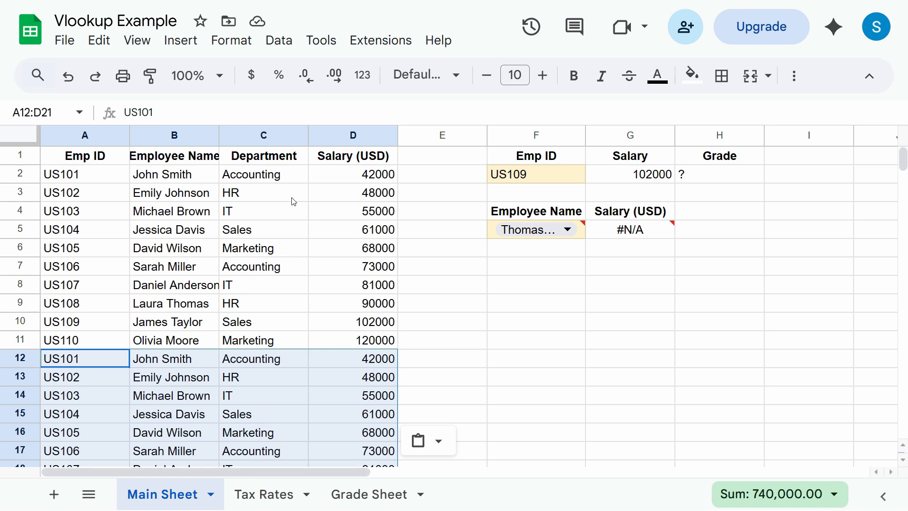
# Step: Examine the Emp ID, Employee Name and Department columns for records repeated in the pasted rows
pyautogui.click(118, 179)
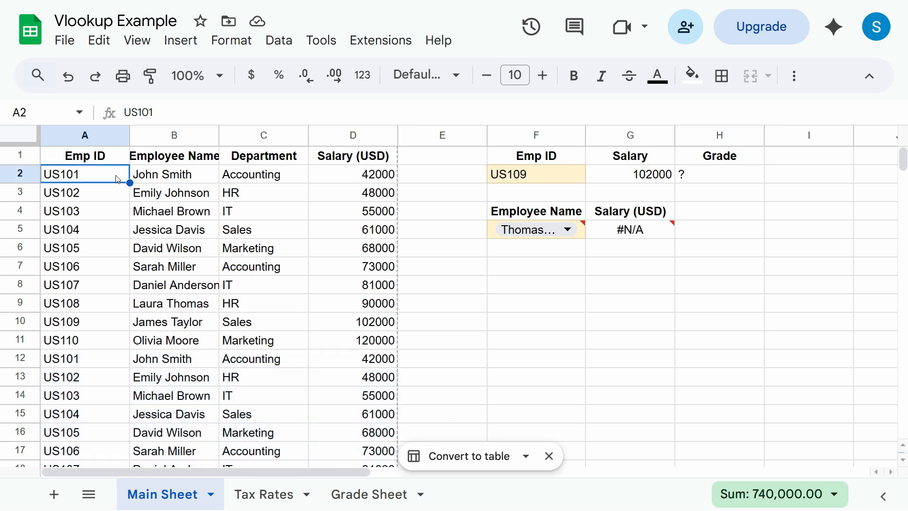
pyautogui.click(178, 176)
pyautogui.click(268, 177)
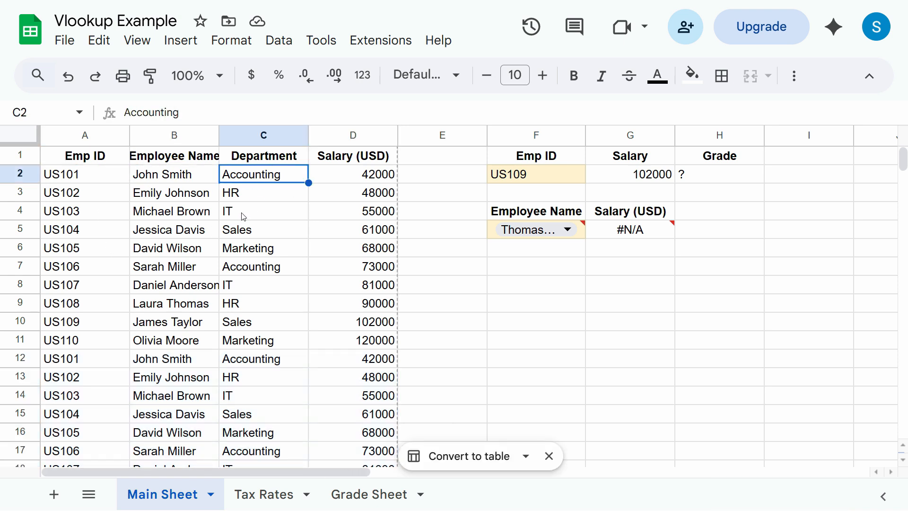
pyautogui.click(179, 182)
pyautogui.click(179, 231)
pyautogui.click(182, 304)
pyautogui.click(185, 376)
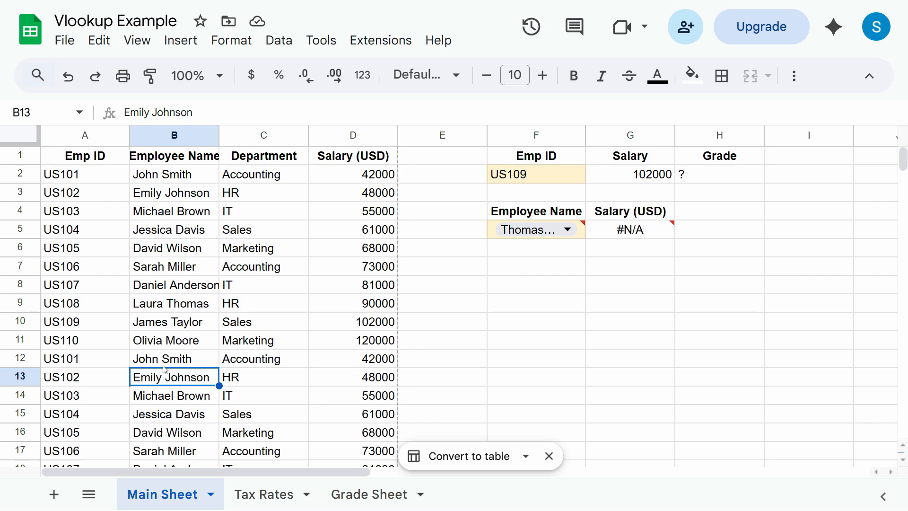
pyautogui.scroll(-3, 174, 402)
pyautogui.scroll(3, 173, 402)
# Step: Check the validation error on the Employee Name cell F5 and inspect the whole Employee Name column for repeated names
pyautogui.moveTo(585, 230)
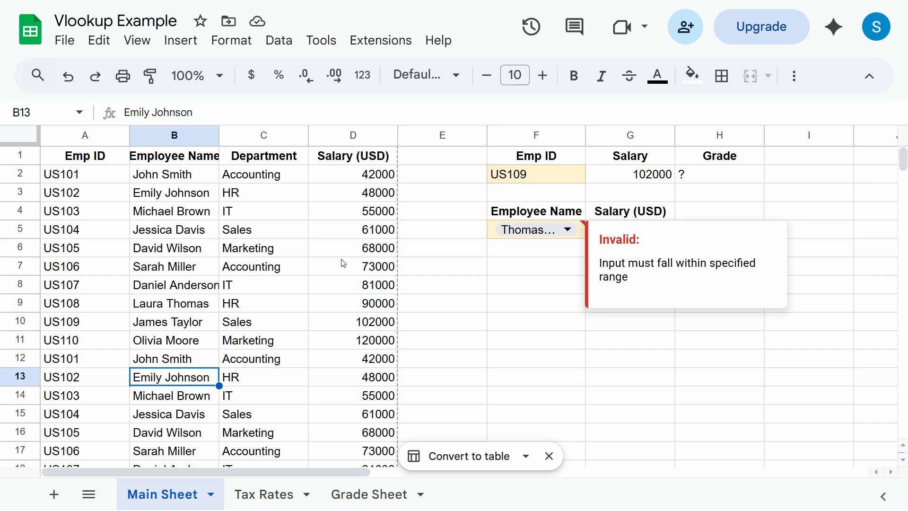
pyautogui.click(280, 254)
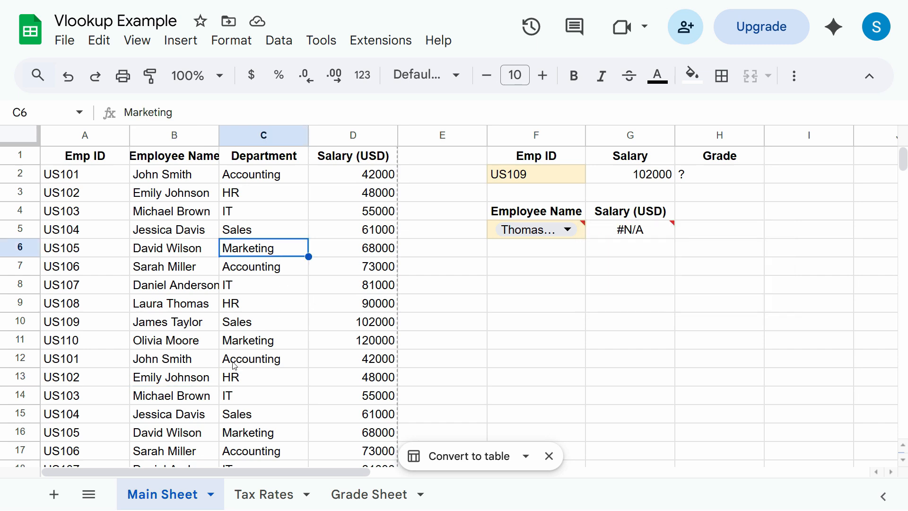
pyautogui.click(147, 234)
pyautogui.scroll(-4, 184, 395)
pyautogui.scroll(4, 185, 395)
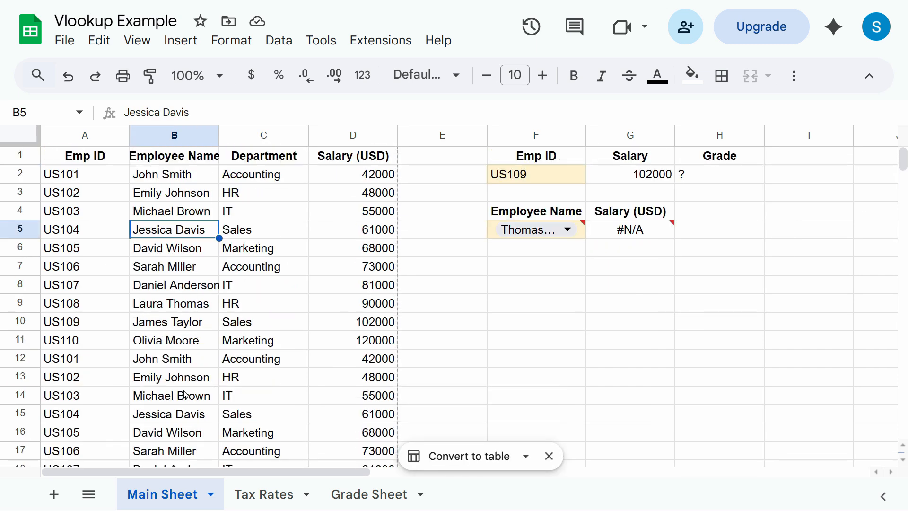
pyautogui.scroll(-1, 182, 357)
pyautogui.scroll(1, 182, 331)
pyautogui.click(167, 175)
pyautogui.click(175, 156)
pyautogui.scroll(-4, 176, 250)
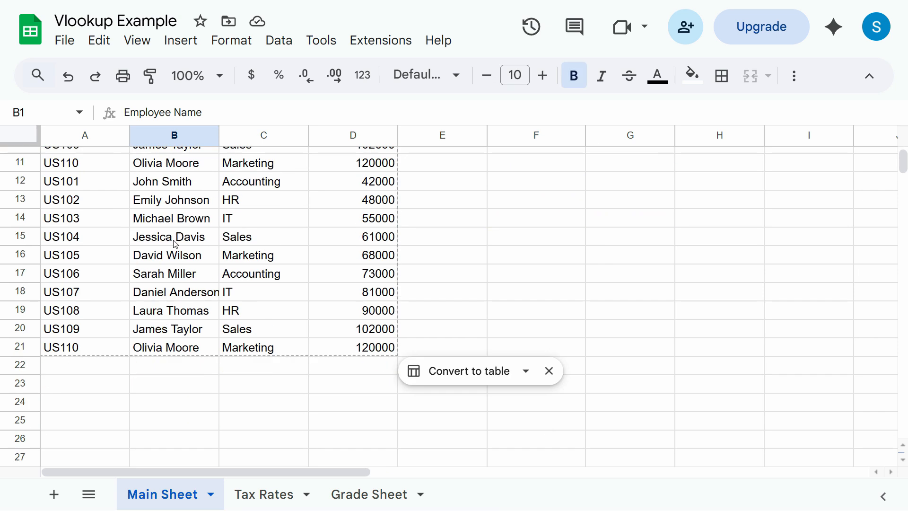
pyautogui.scroll(2, 175, 244)
pyautogui.scroll(2, 176, 244)
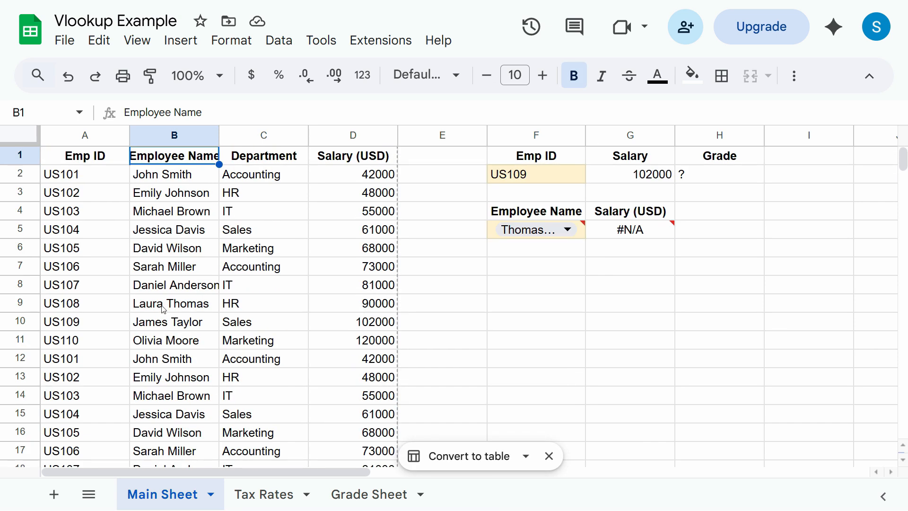
pyautogui.click(166, 340)
# Step: Look through the Employee Name dropdown in F5, picking the employee from row 2 and finally the one from row 5
pyautogui.scroll(-3, 168, 362)
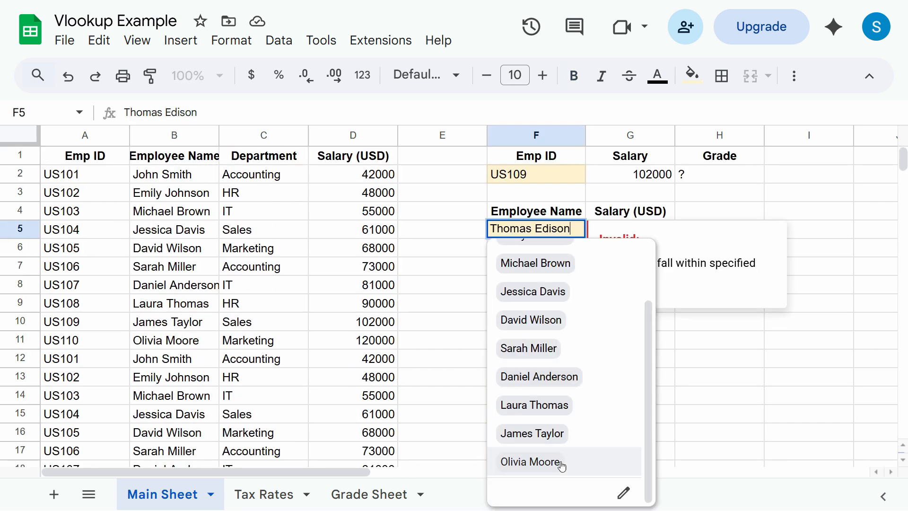
pyautogui.scroll(1, 494, 255)
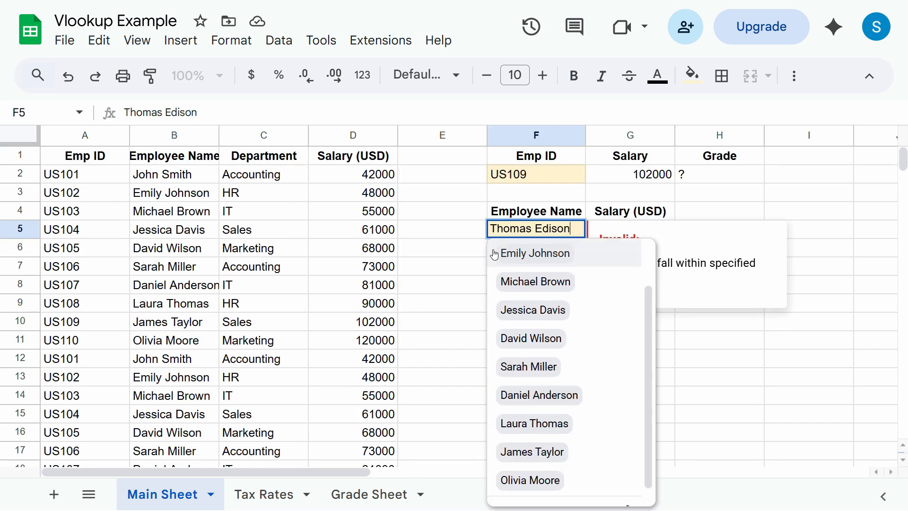
pyautogui.scroll(2, 534, 481)
pyautogui.click(527, 281)
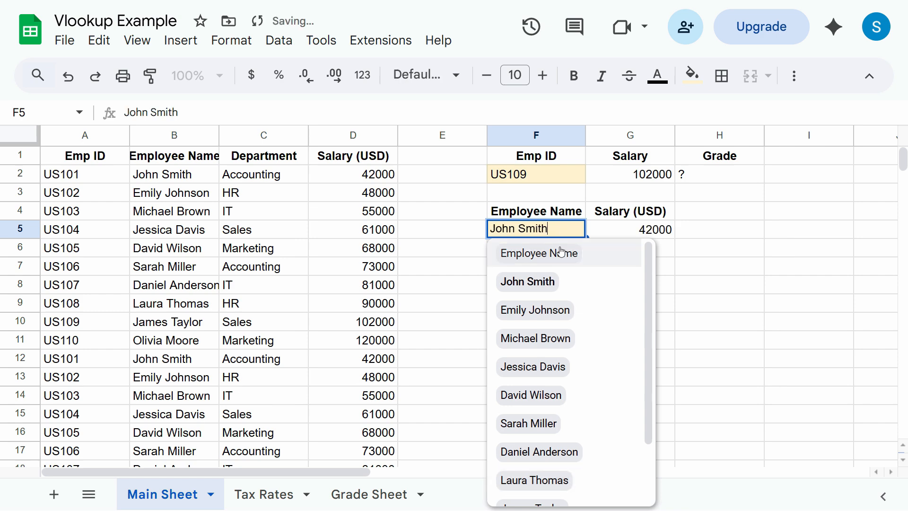
pyautogui.click(548, 368)
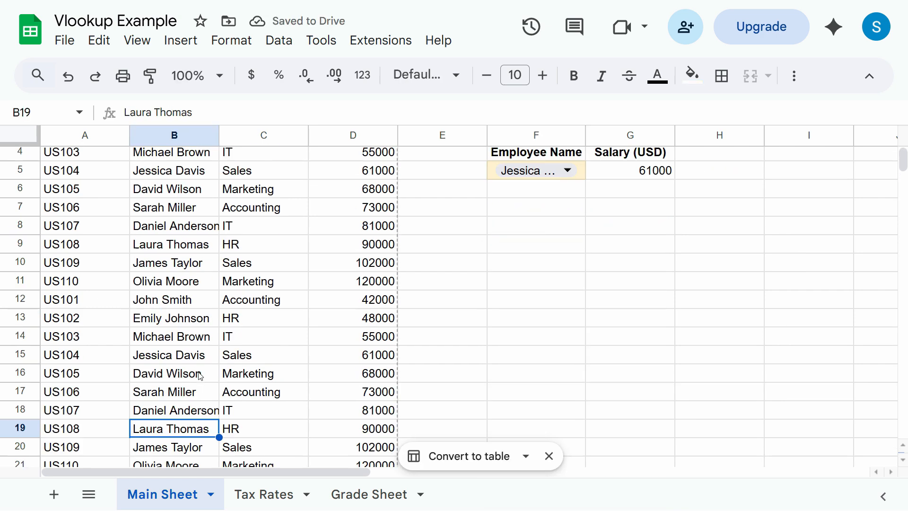
# Step: Copy the employee names in B2:B21 and paste them starting at A25 of the Main Sheet, undoing the accidentally added sheet
pyautogui.scroll(1, 198, 372)
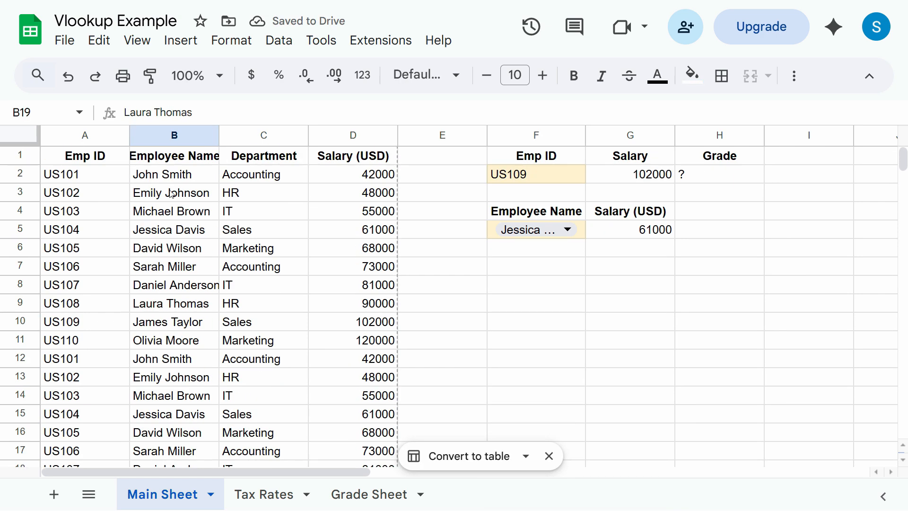
pyautogui.moveTo(174, 173); pyautogui.dragTo(184, 371)
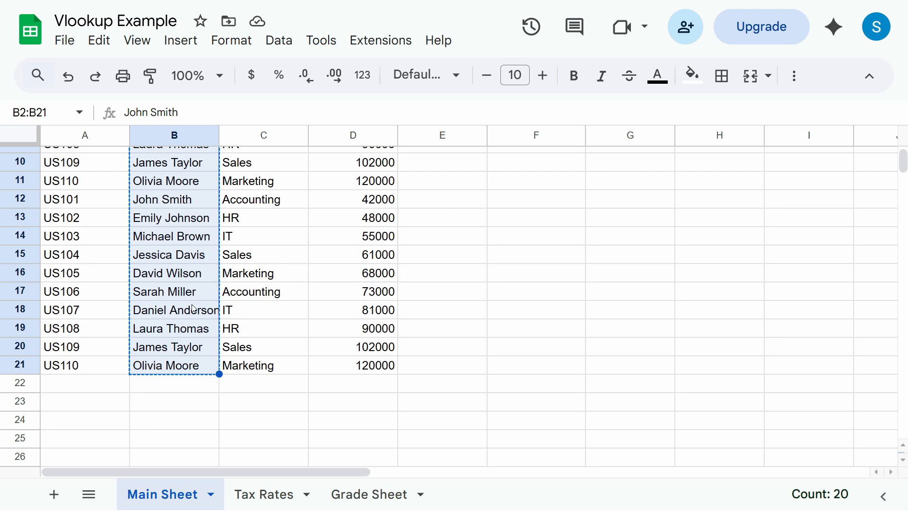
pyautogui.hotkey('ctrl', 'c')
pyautogui.scroll(3, 194, 307)
pyautogui.scroll(-5, 189, 232)
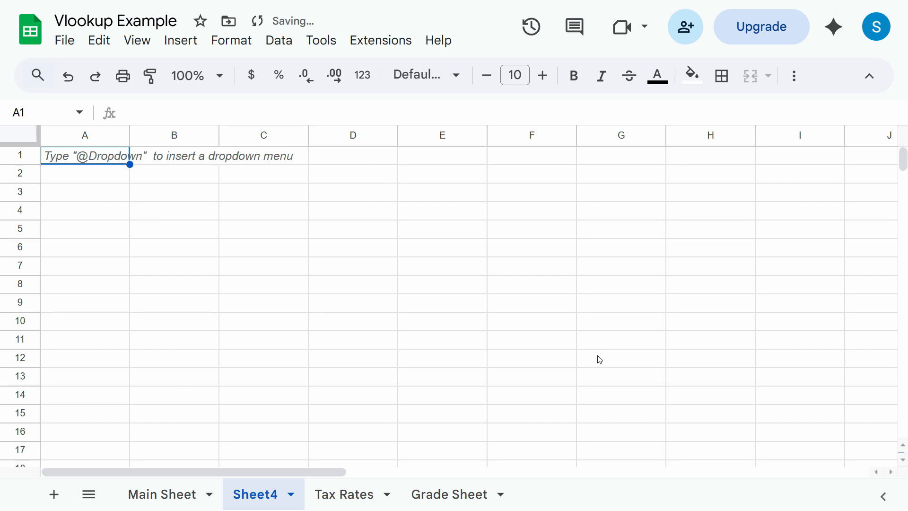
pyautogui.hotkey('ctrl', 'z')
pyautogui.click(74, 307)
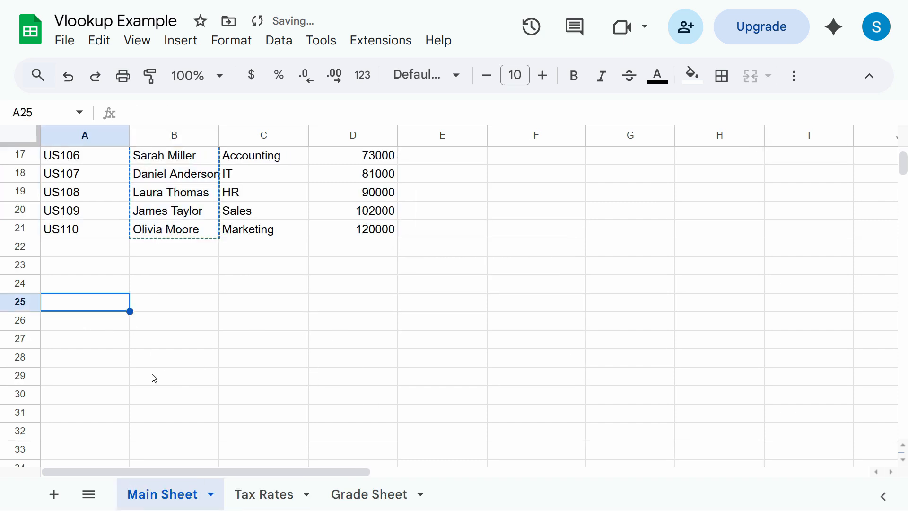
pyautogui.hotkey('ctrl', 'v')
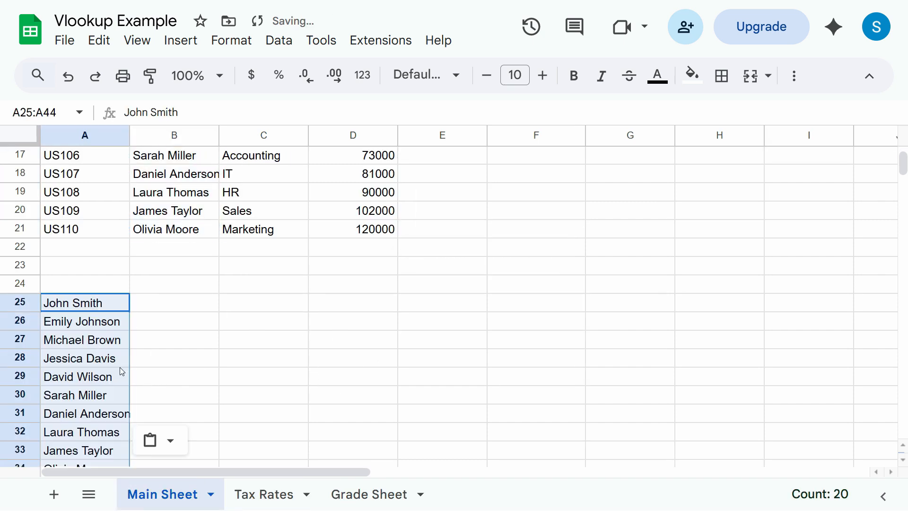
# Step: Remove duplicates from the pasted name list in A25:A44, analyzing Column A with no header row
pyautogui.click(282, 41)
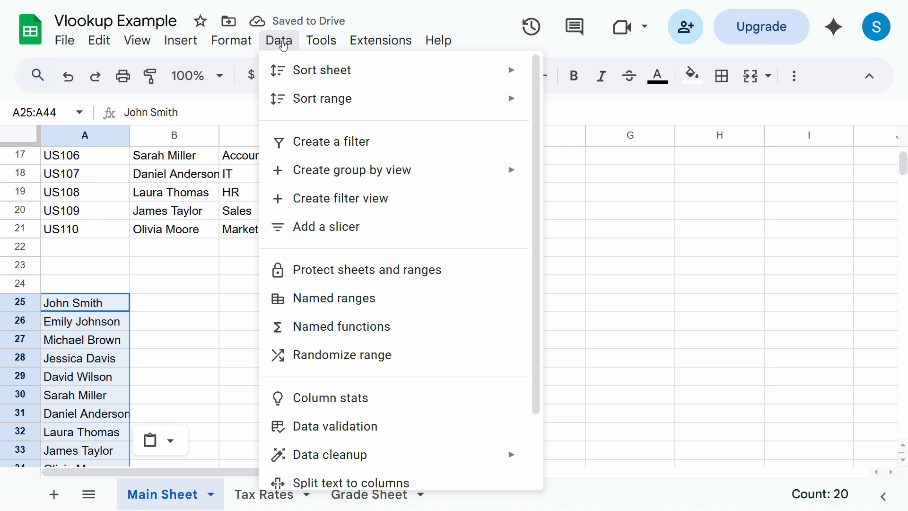
pyautogui.scroll(-2, 402, 331)
pyautogui.moveTo(472, 377)
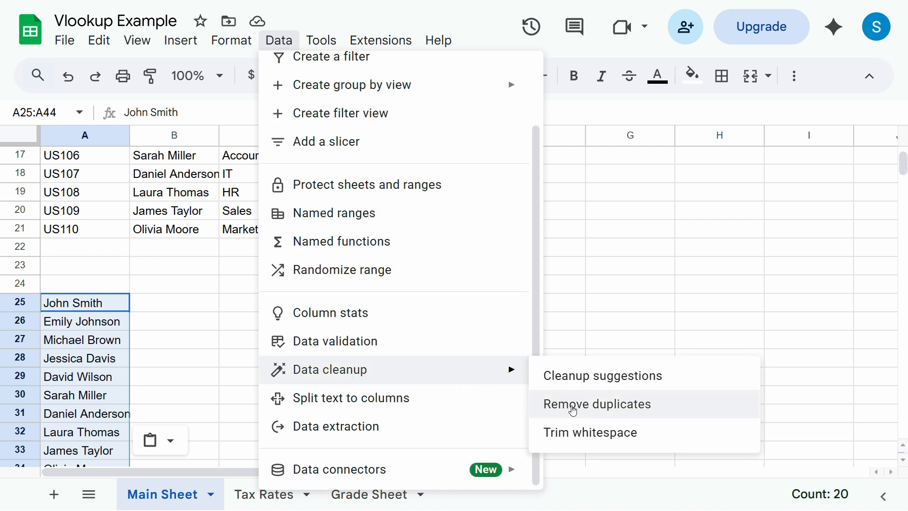
pyautogui.click(589, 410)
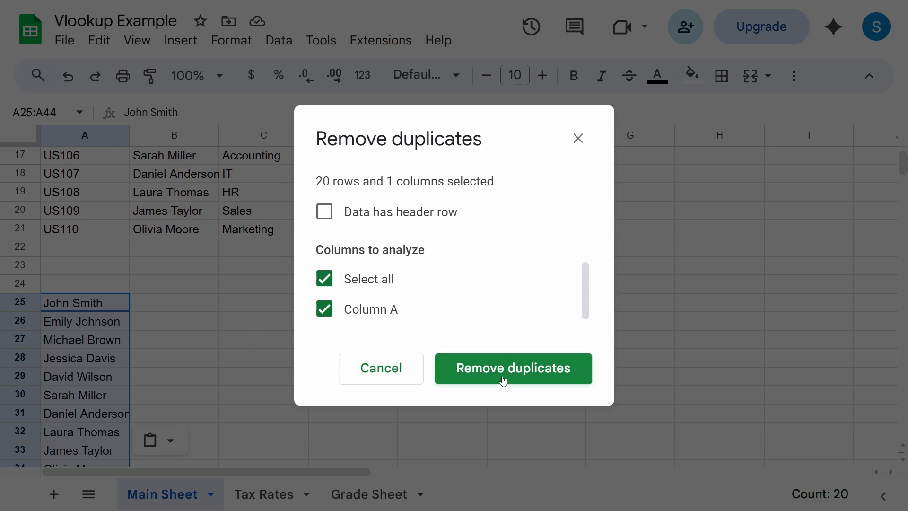
pyautogui.click(524, 376)
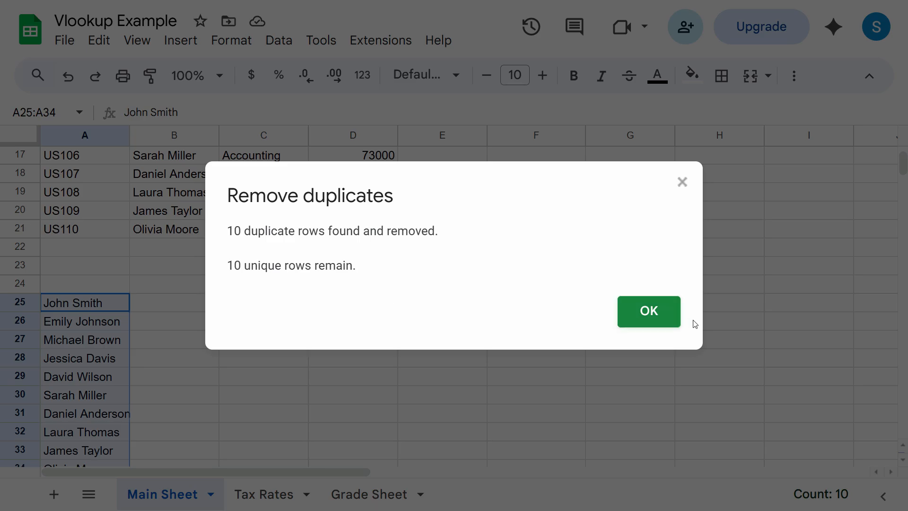
pyautogui.click(668, 313)
# Step: Clear the list of unique names in A25:A34
pyautogui.click(209, 329)
pyautogui.moveTo(103, 309); pyautogui.dragTo(95, 339)
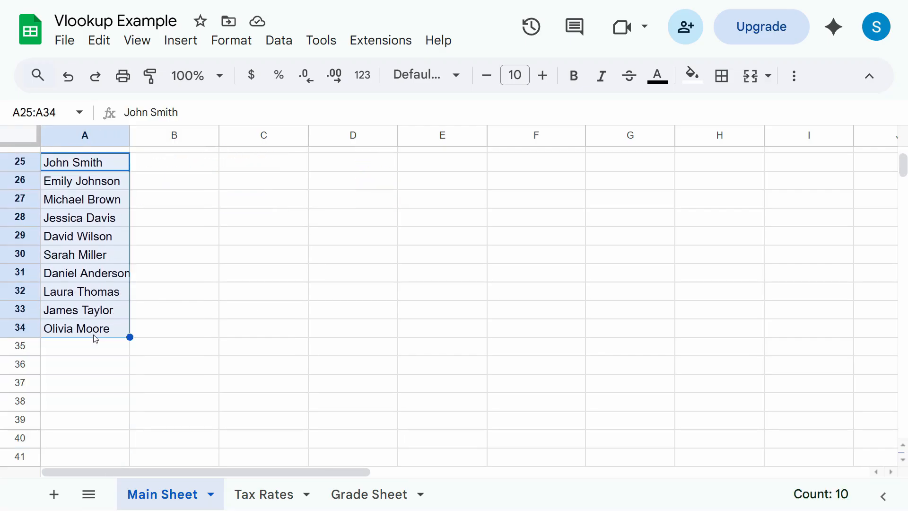
pyautogui.press('Delete')
# Step: Select and copy the entire Department column C, including its header
pyautogui.scroll(8, 97, 321)
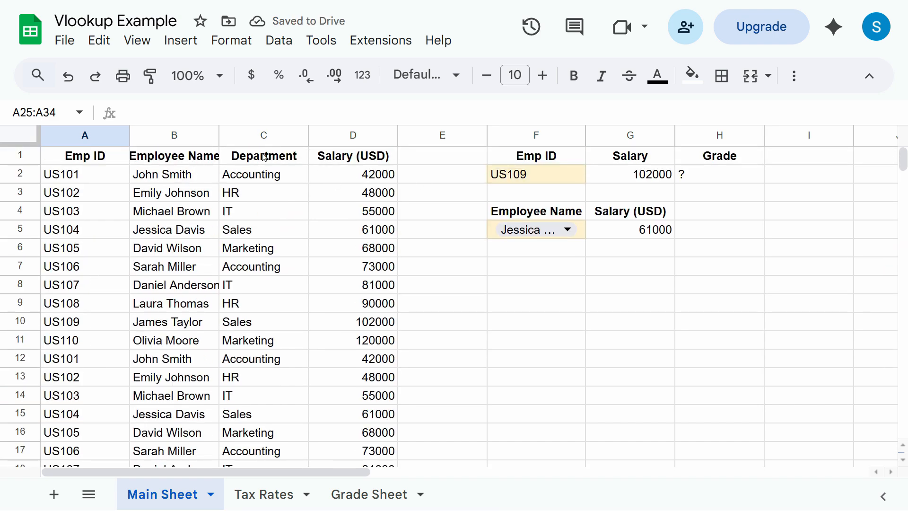
pyautogui.moveTo(264, 157); pyautogui.dragTo(259, 348)
pyautogui.scroll(4, 333, 388)
pyautogui.hotkey('ctrl', 'c')
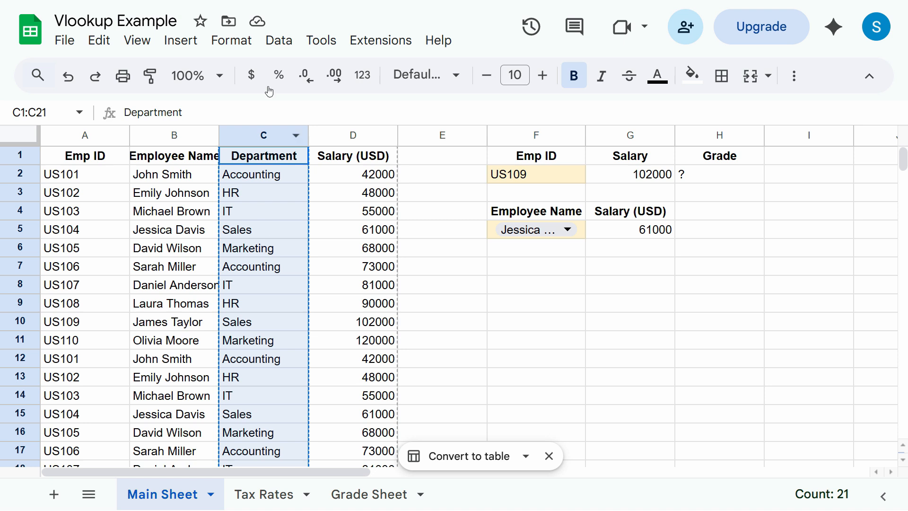
pyautogui.click(265, 136)
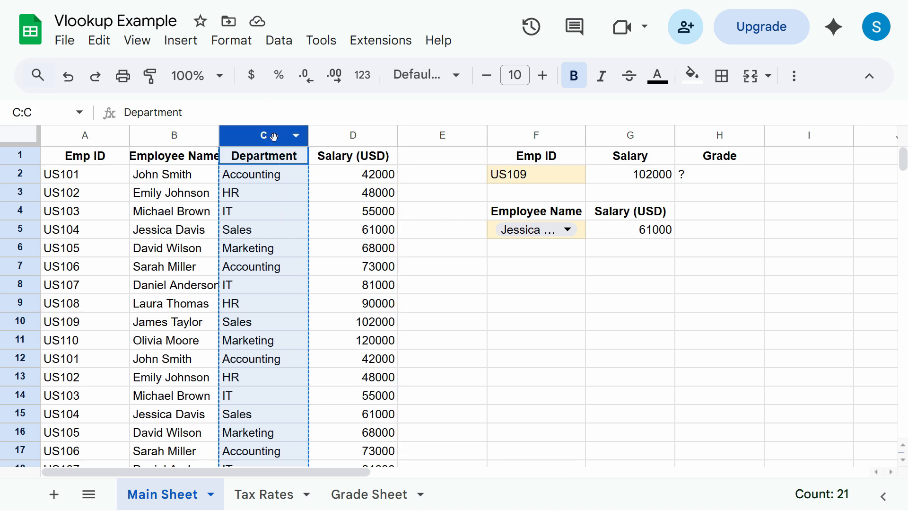
# Step: Add a new sheet named Departments and paste the copied Department column into it at A1
pyautogui.click(54, 495)
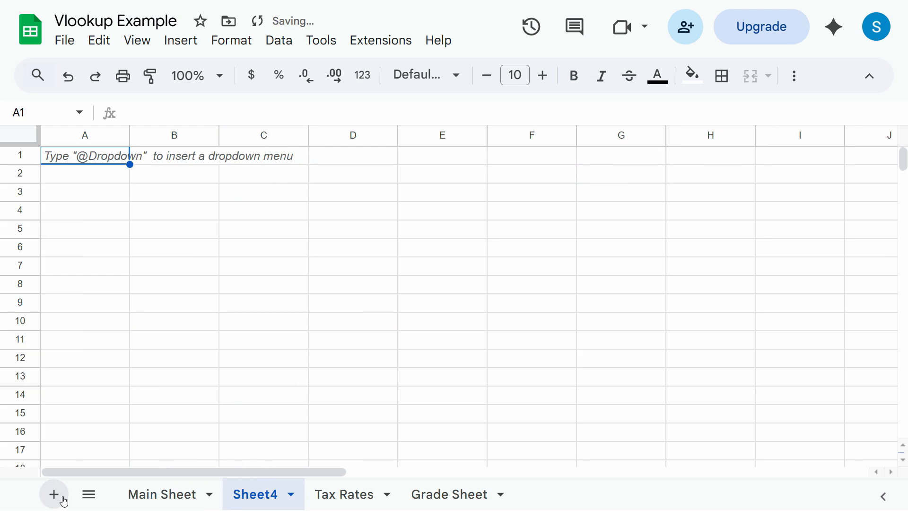
pyautogui.doubleClick(246, 495)
pyautogui.write('Depar')
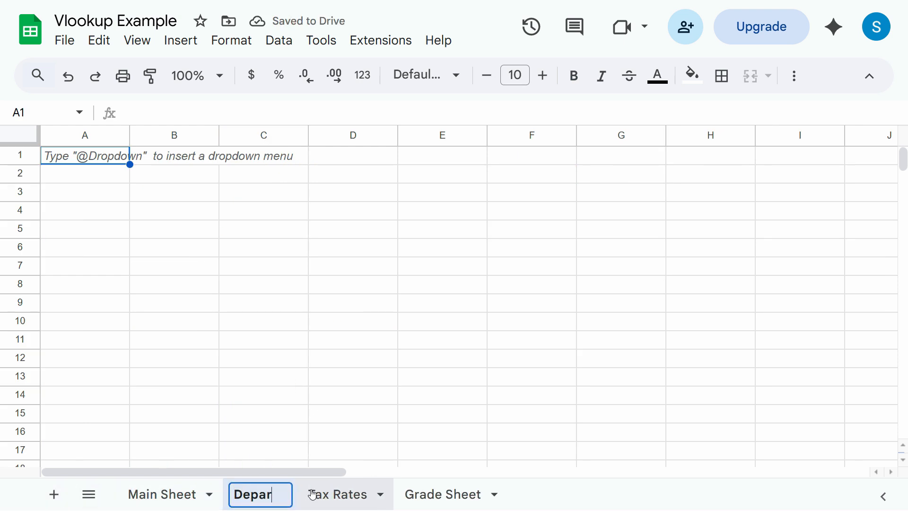
pyautogui.write('tments')
pyautogui.press('Return')
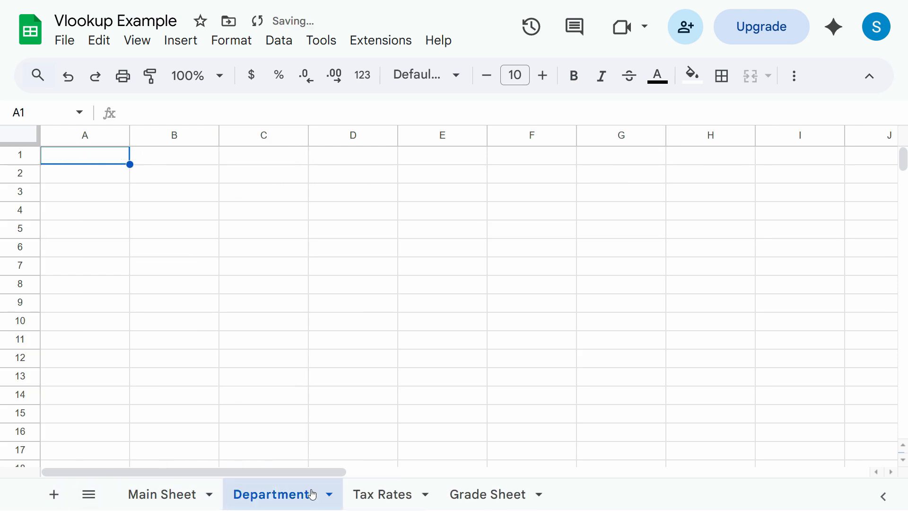
pyautogui.hotkey('ctrl', 'v')
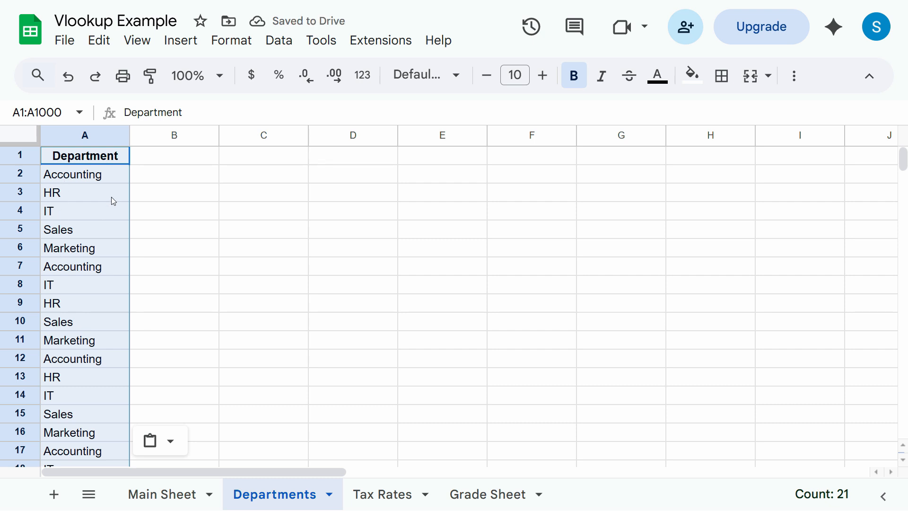
# Step: Remove the duplicate entries from the entire Department column A on the Departments sheet
pyautogui.hotkey('ctrl', 'space')
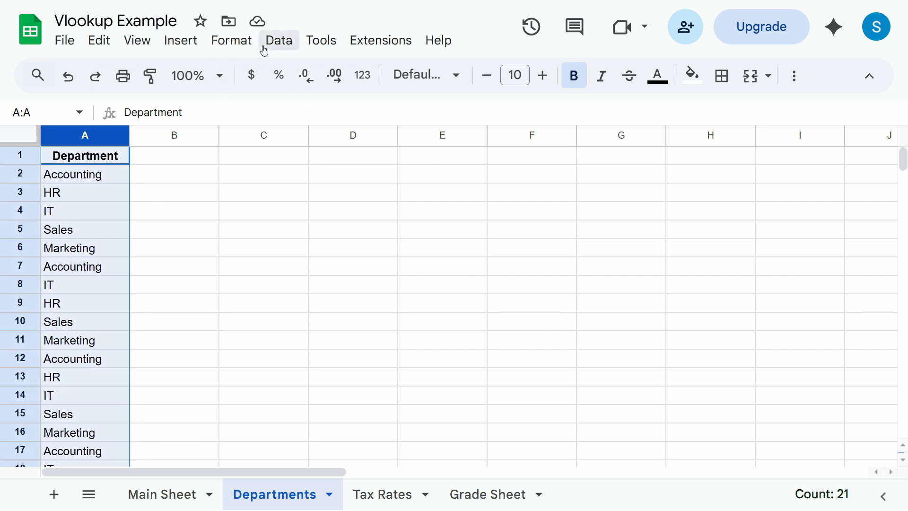
pyautogui.click(279, 47)
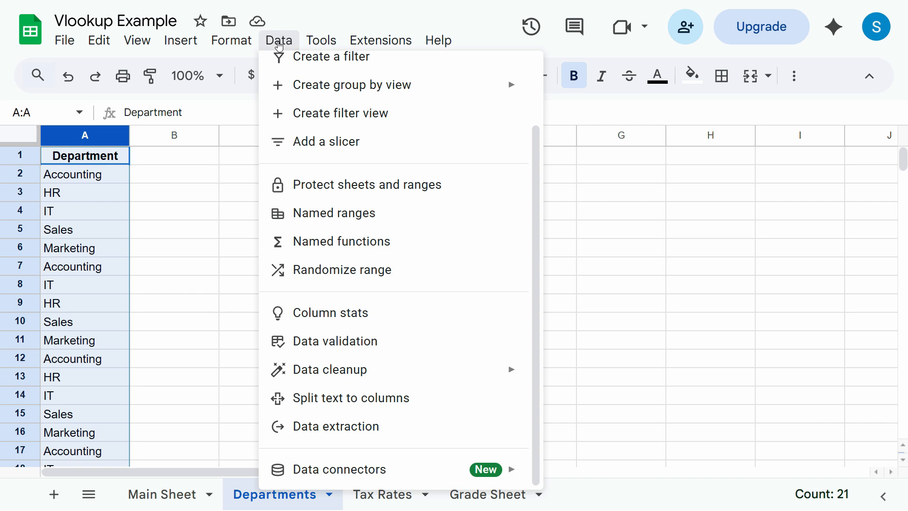
pyautogui.moveTo(401, 364)
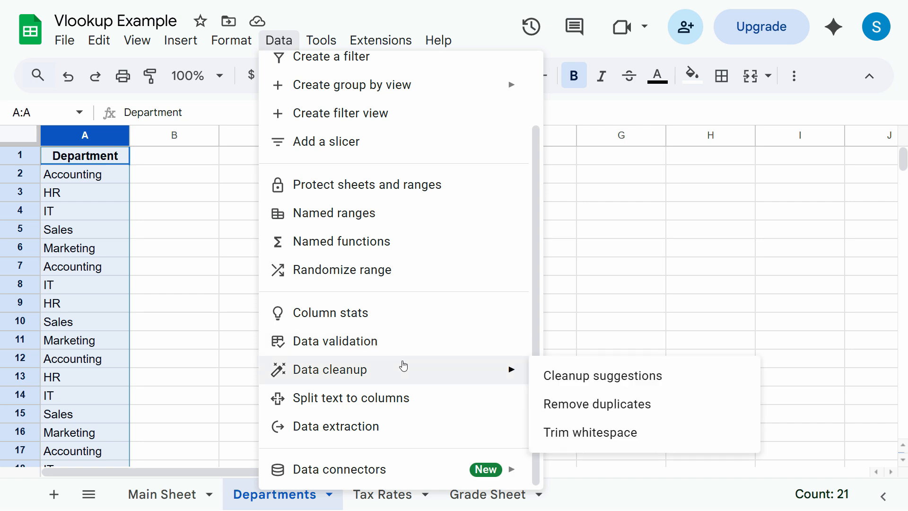
pyautogui.click(618, 403)
pyautogui.click(490, 376)
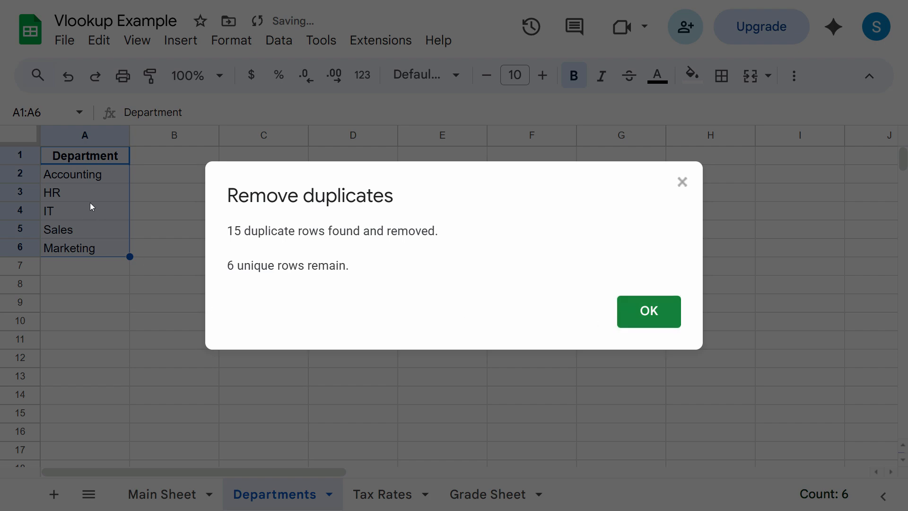
pyautogui.click(671, 323)
# Step: Review the header and the deduplicated department entries in A1:A6 of the Departments sheet
pyautogui.click(88, 162)
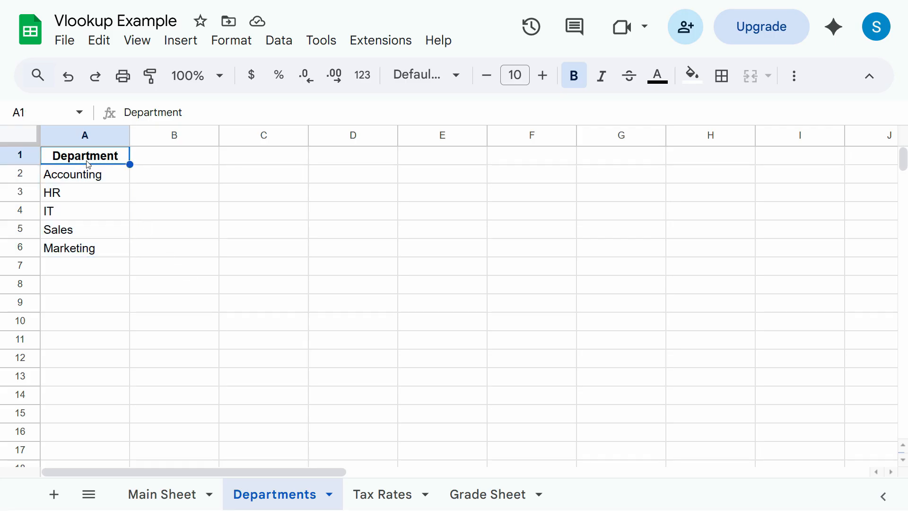
pyautogui.click(95, 176)
pyautogui.keyDown('shift'); pyautogui.click(81, 230); pyautogui.keyUp('shift')
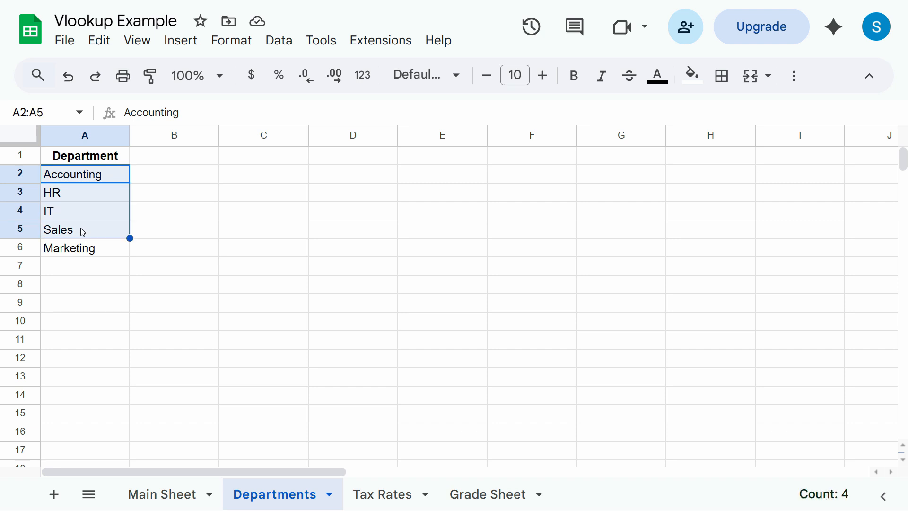
pyautogui.click(64, 253)
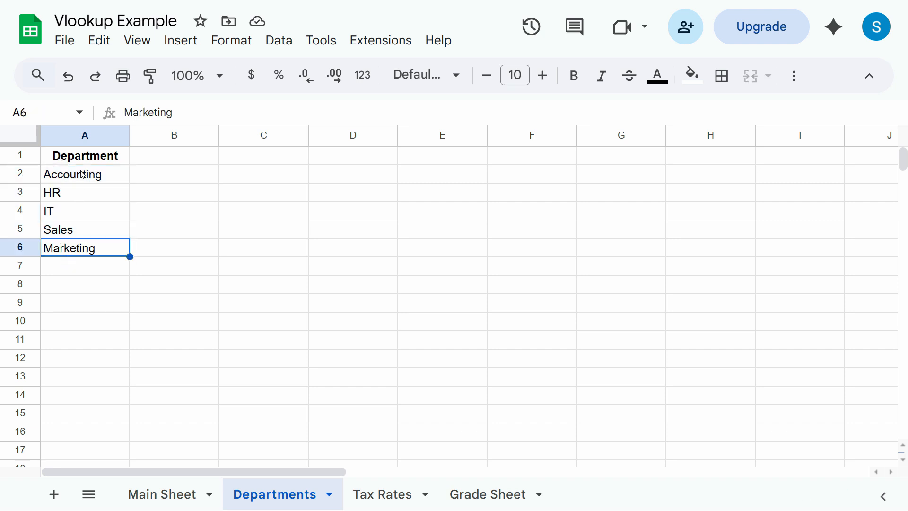
pyautogui.click(82, 175)
pyautogui.click(81, 198)
pyautogui.click(81, 217)
pyautogui.click(83, 253)
pyautogui.click(89, 176)
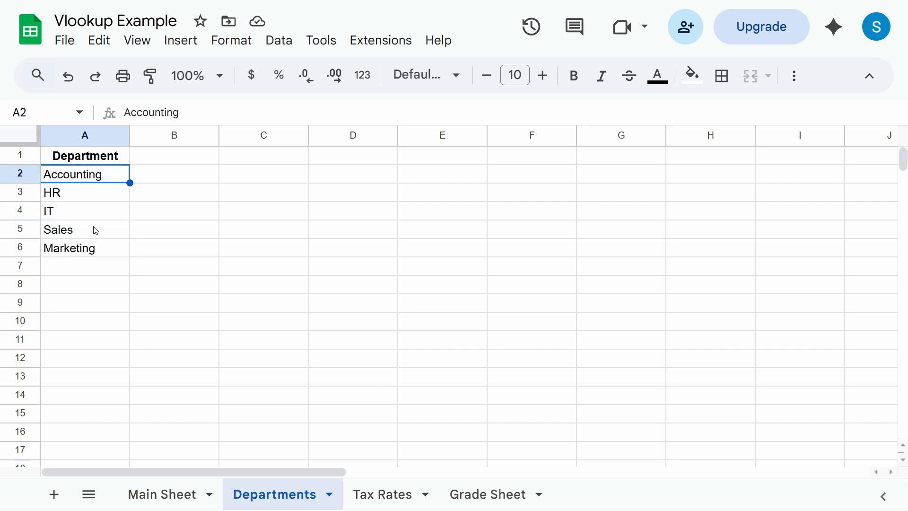
pyautogui.click(84, 188)
pyautogui.click(84, 179)
pyautogui.click(83, 197)
# Step: Return to the Main Sheet and examine the name choices in F5 against the employee records
pyautogui.click(162, 494)
pyautogui.click(348, 197)
pyautogui.click(443, 266)
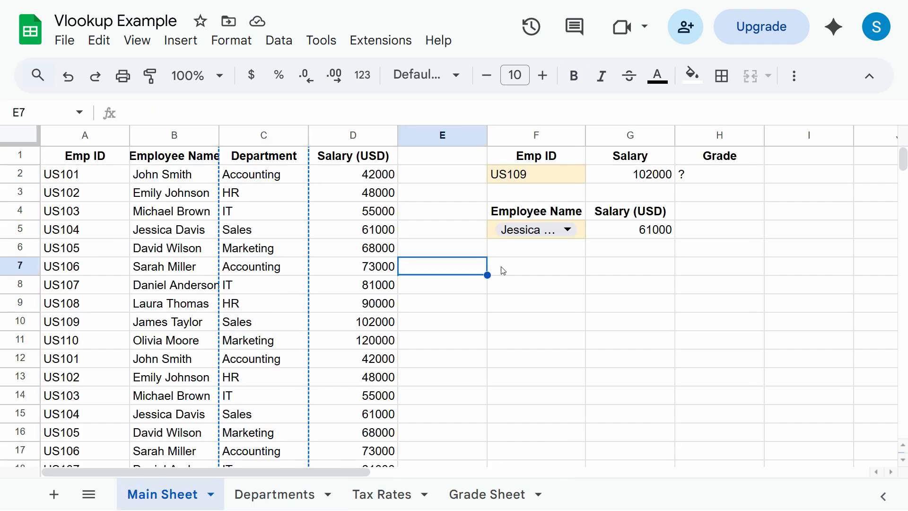
pyautogui.click(602, 268)
pyautogui.click(568, 230)
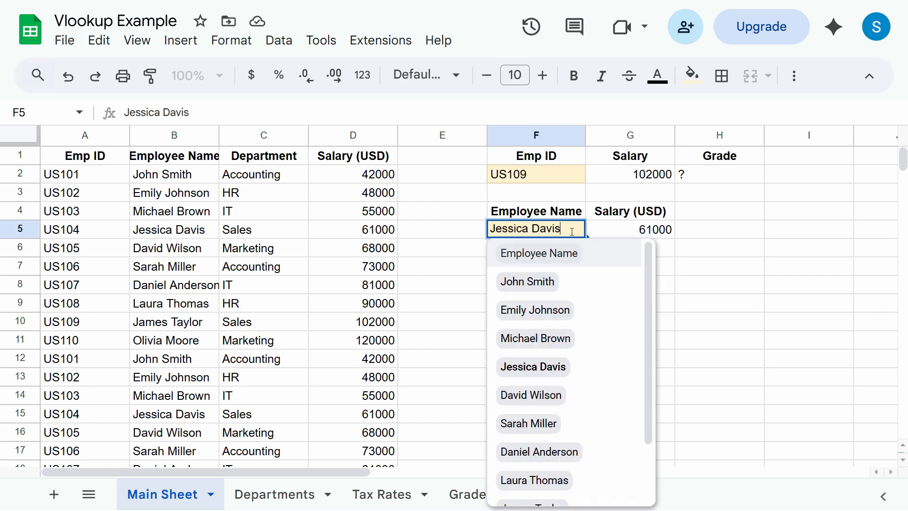
pyautogui.click(704, 250)
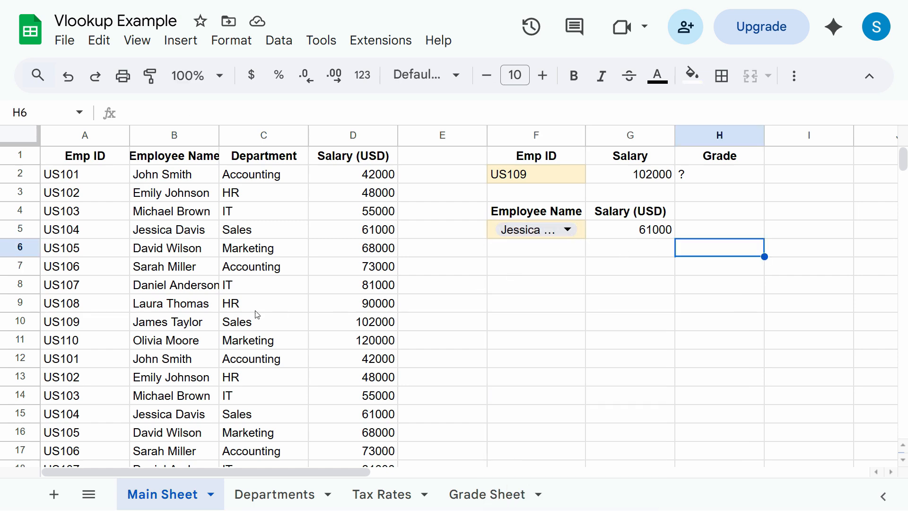
pyautogui.scroll(-5, 253, 314)
pyautogui.scroll(5, 252, 322)
# Step: Choose the US101 employee in F5 and set the salary of the repeated US104 record in D15 to 84000
pyautogui.click(549, 230)
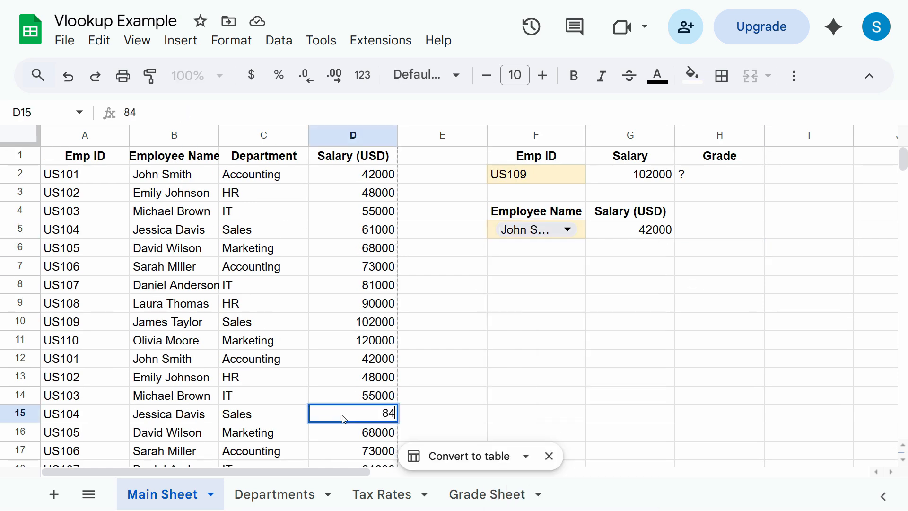
pyautogui.write('000')
pyautogui.press('Tab')
pyautogui.click(144, 415)
pyautogui.click(57, 415)
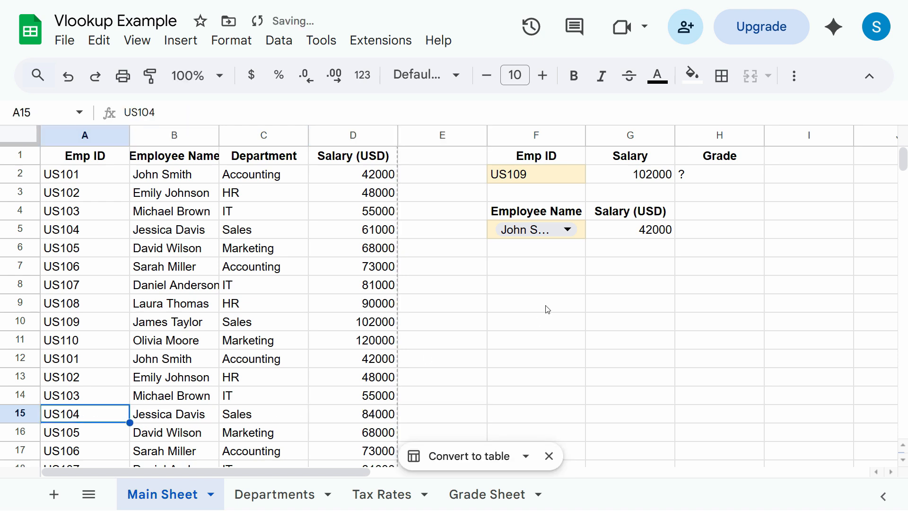
# Step: Choose the US104 employee's name in F5 and compare the salary returned in G5 with D5
pyautogui.click(555, 229)
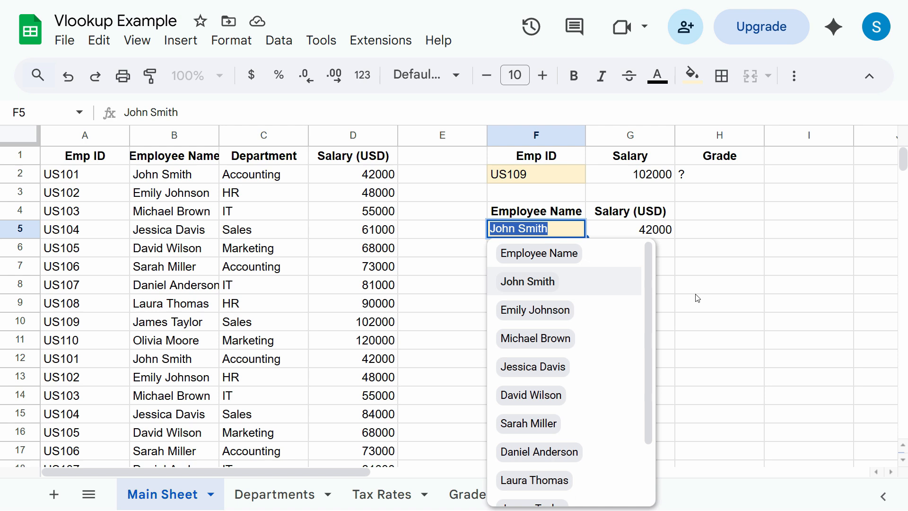
pyautogui.write('je')
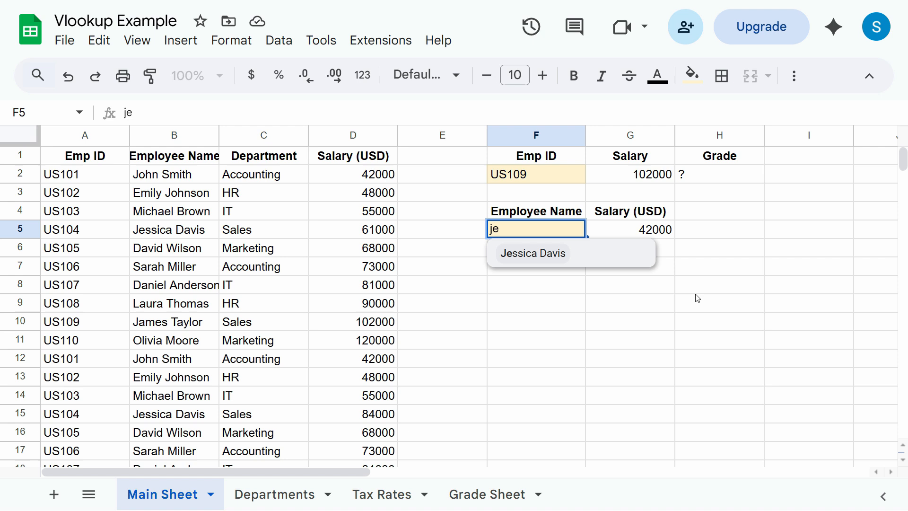
pyautogui.press('Return')
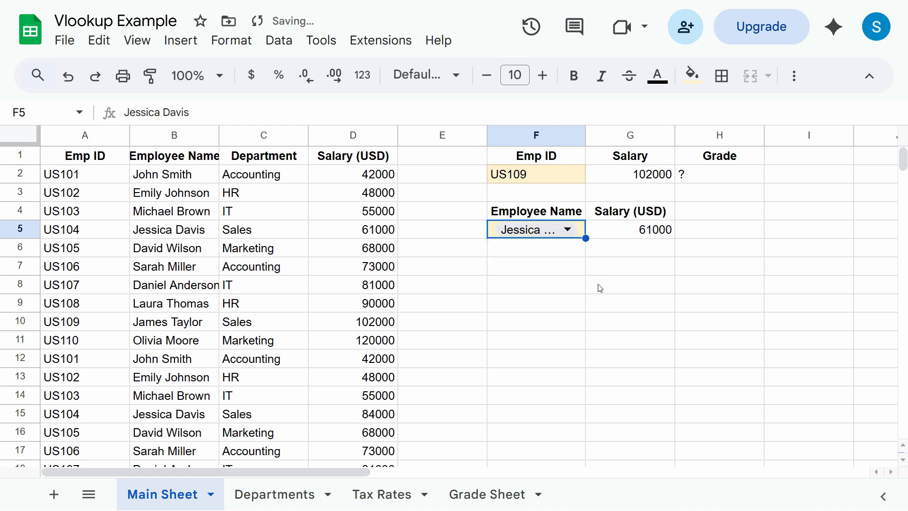
pyautogui.click(669, 236)
pyautogui.click(389, 231)
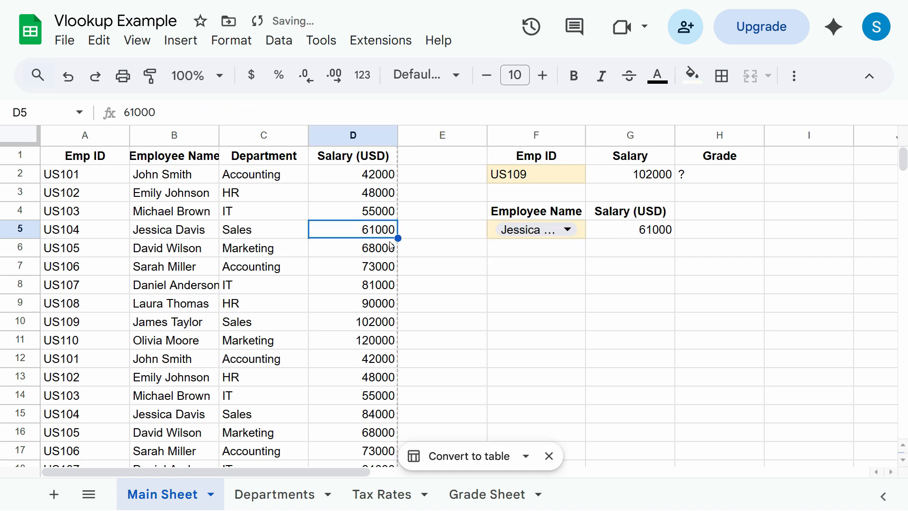
# Step: Inspect the VLOOKUP formula in G5 and its lookup range B:D down the sheet, leaving the formula unchanged
pyautogui.doubleClick(623, 235)
pyautogui.scroll(-5, 273, 297)
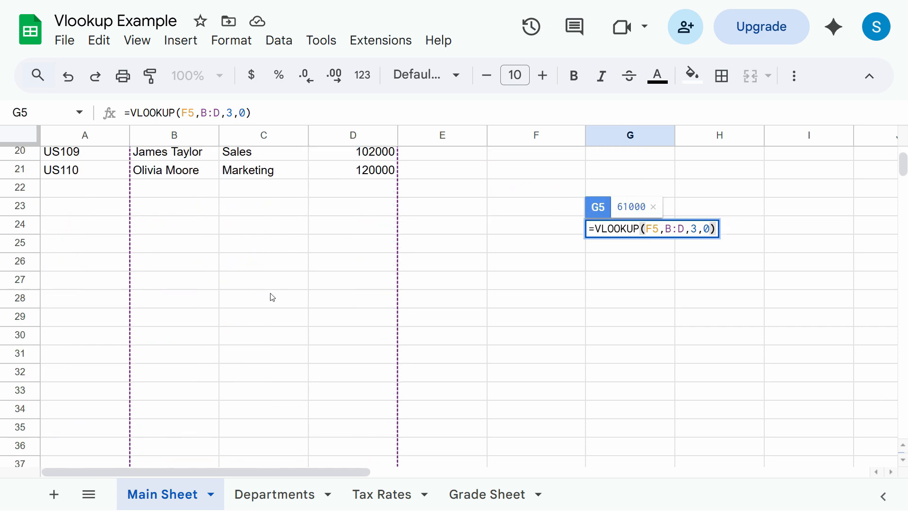
pyautogui.scroll(5, 272, 305)
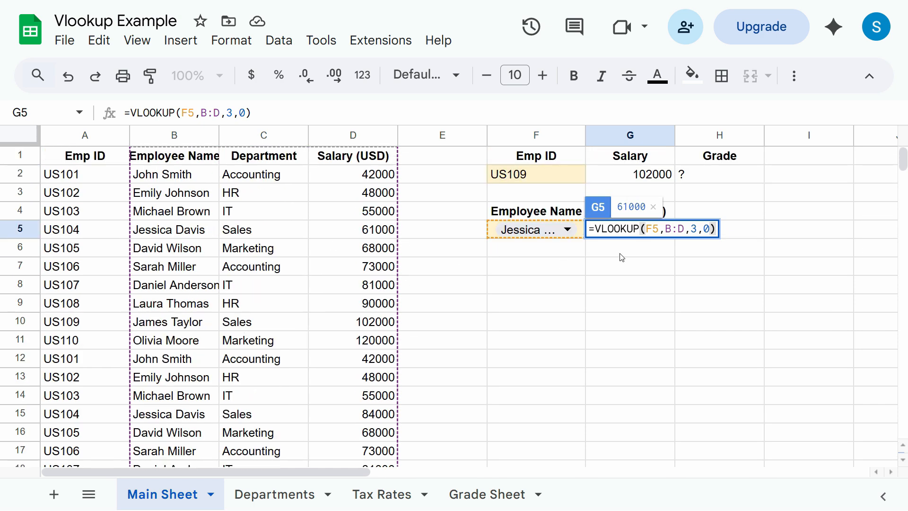
pyautogui.scroll(-5, 305, 280)
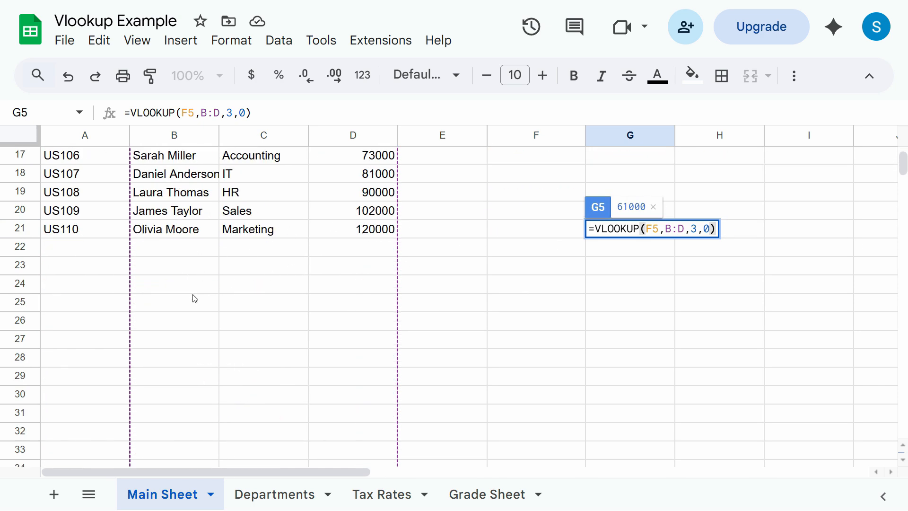
pyautogui.press('Escape')
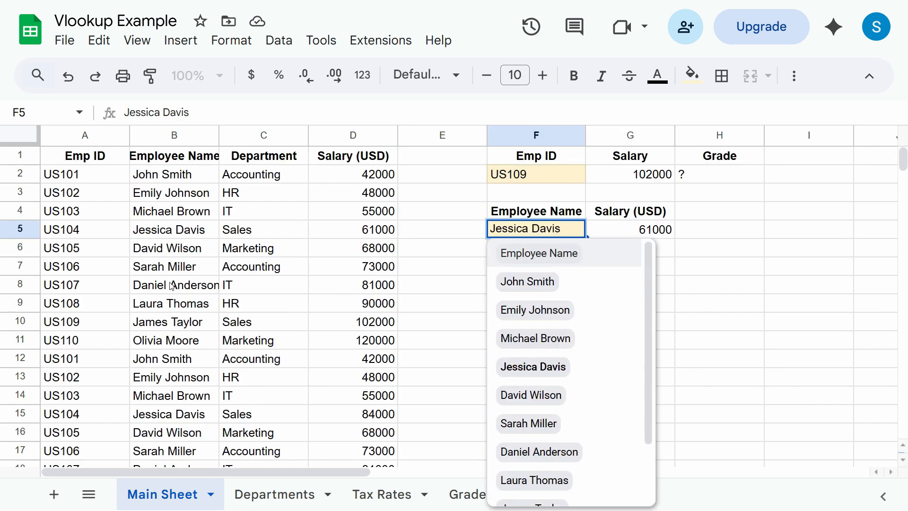
# Step: Compare the first US104 record in row 5 with the employee selected in F5
pyautogui.click(173, 232)
pyautogui.click(247, 232)
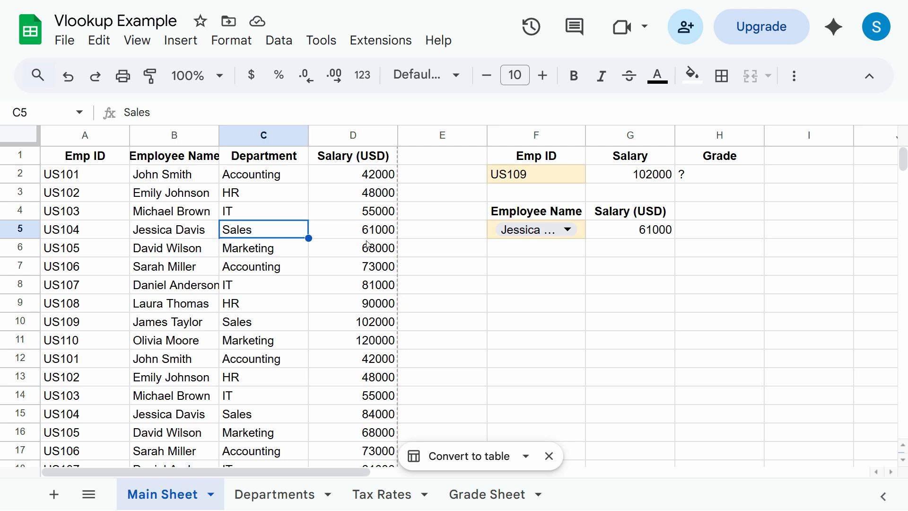
pyautogui.click(520, 230)
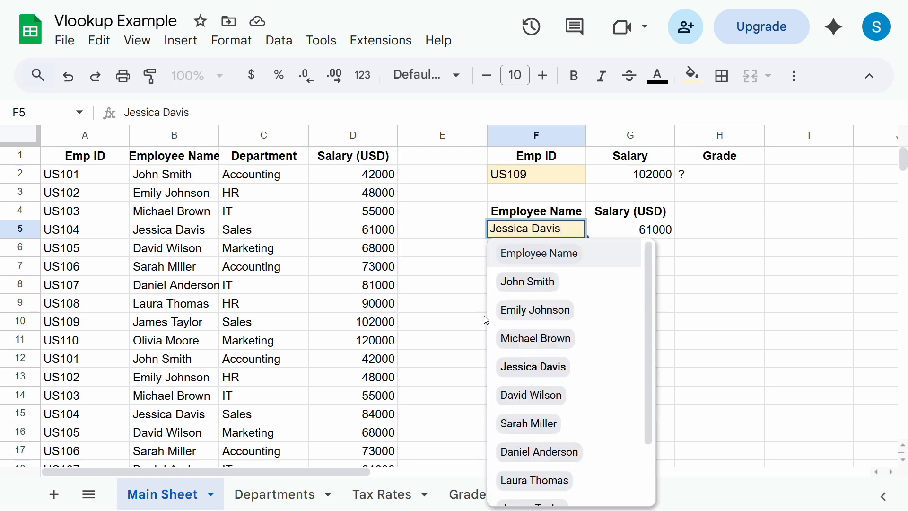
pyautogui.click(466, 293)
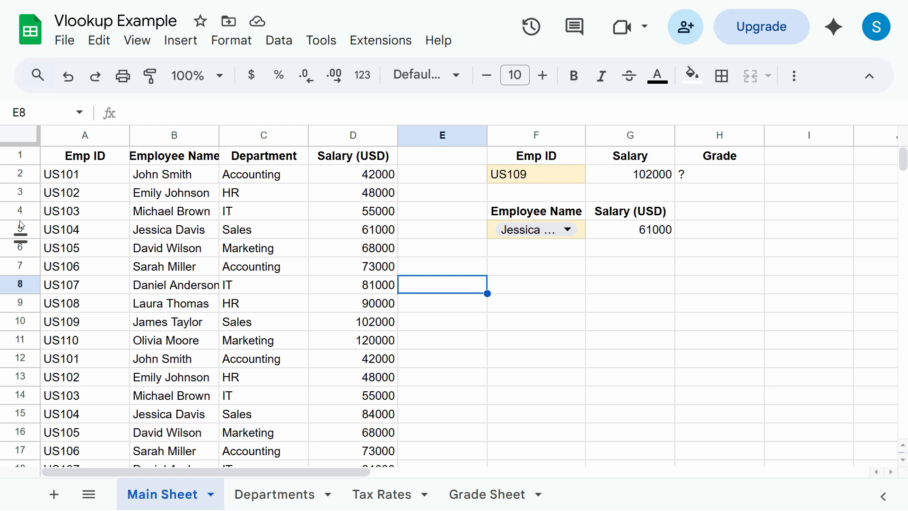
# Step: Check the Emp IDs in column A against the employee names in column B for rows 2 to 11
pyautogui.click(75, 192)
pyautogui.click(100, 173)
pyautogui.click(101, 235)
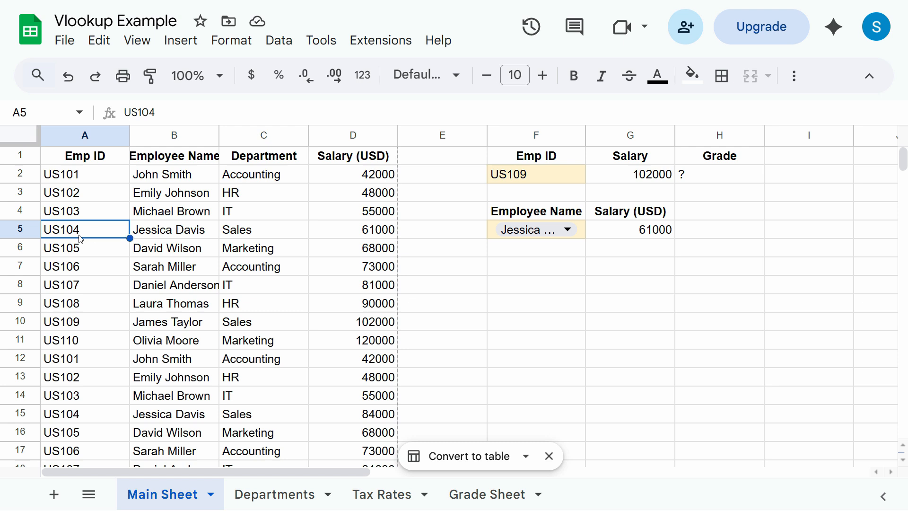
pyautogui.click(157, 230)
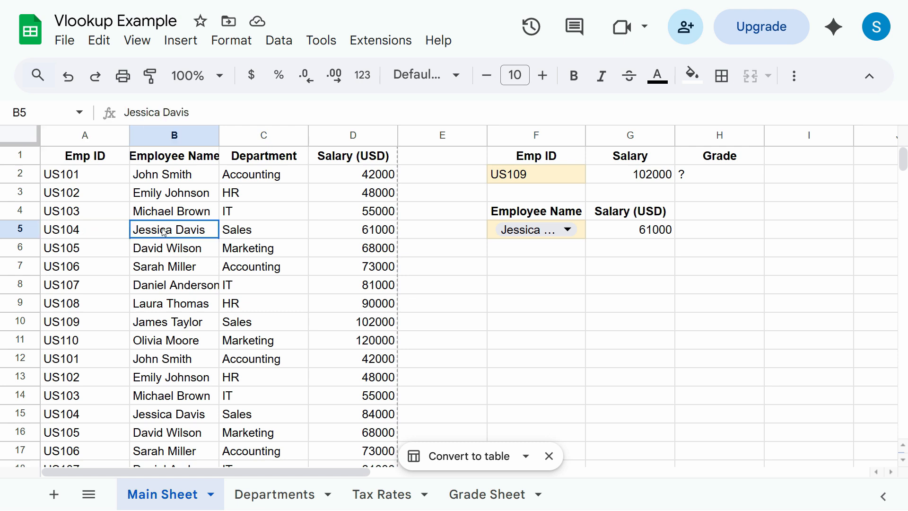
pyautogui.click(158, 254)
pyautogui.click(144, 284)
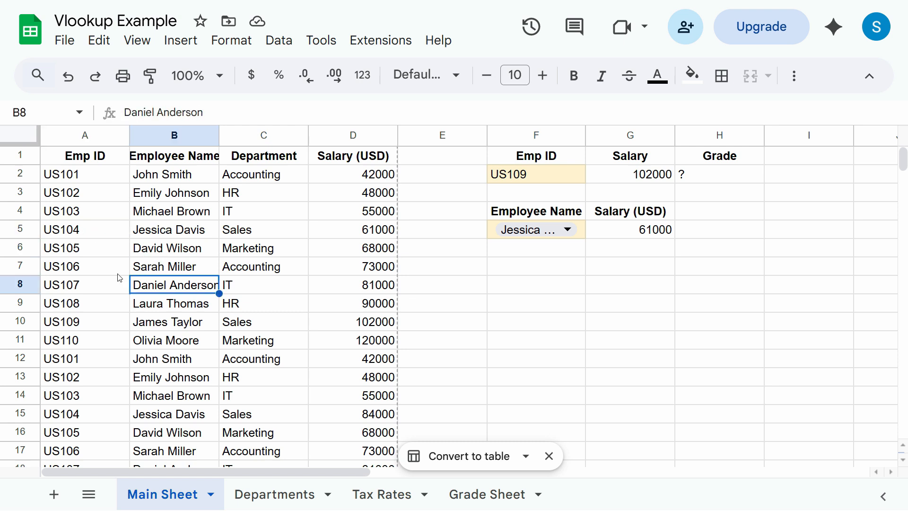
pyautogui.click(76, 272)
pyautogui.click(178, 270)
pyautogui.click(105, 284)
pyautogui.click(156, 286)
pyautogui.click(95, 290)
pyautogui.click(156, 309)
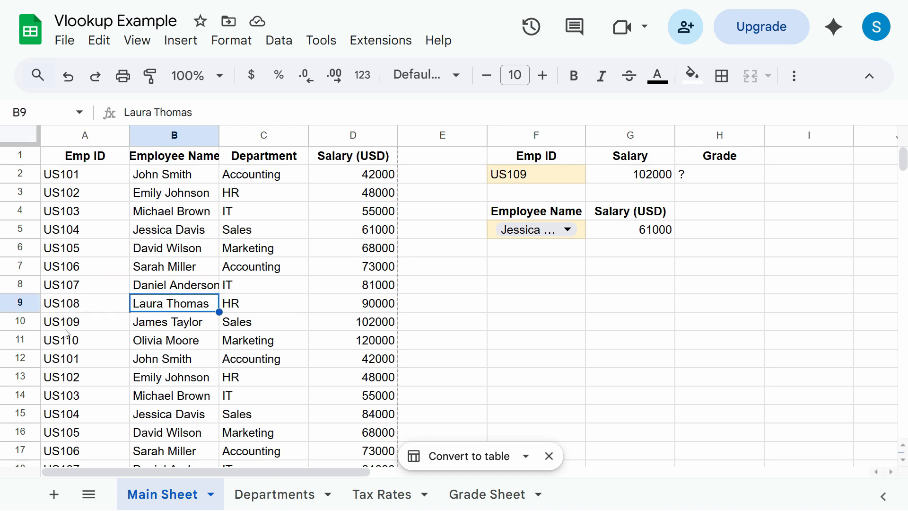
pyautogui.click(142, 324)
pyautogui.click(127, 344)
pyautogui.click(152, 345)
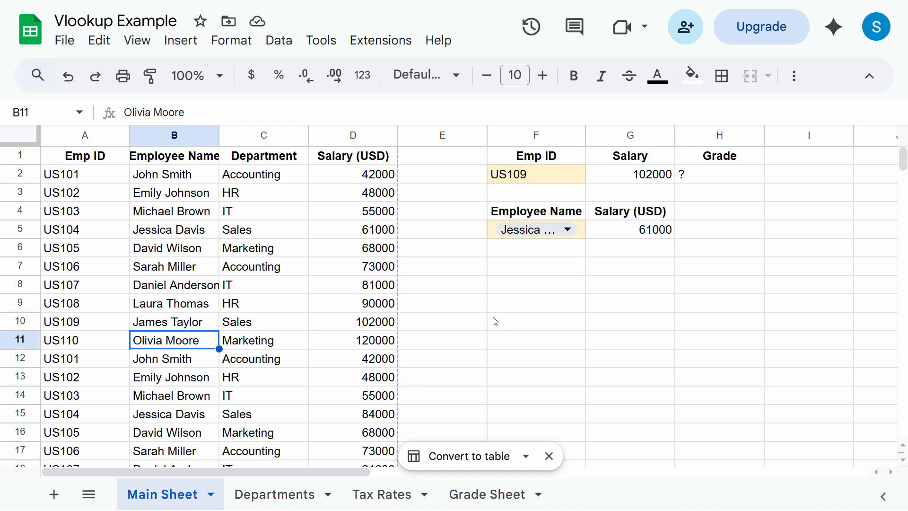
# Step: Review the salary lookup in G5 alongside the Department column entries in the employee table
pyautogui.click(546, 252)
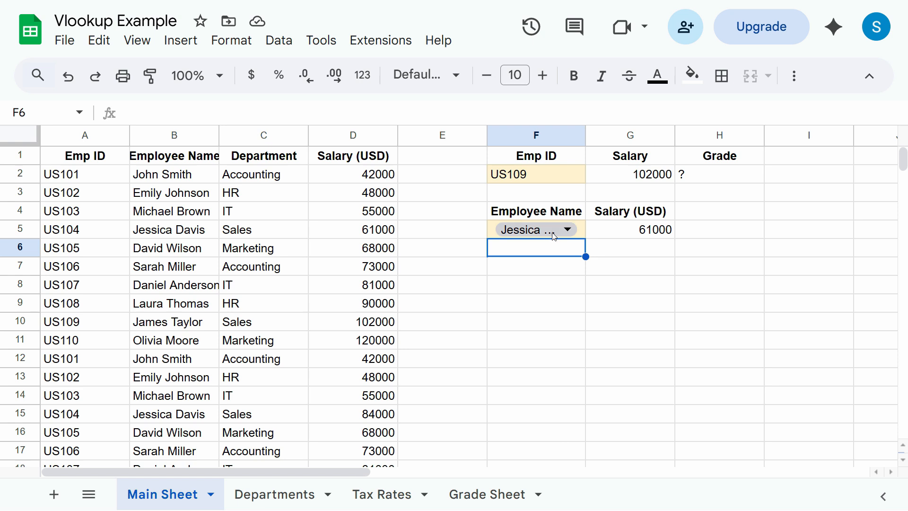
pyautogui.click(601, 232)
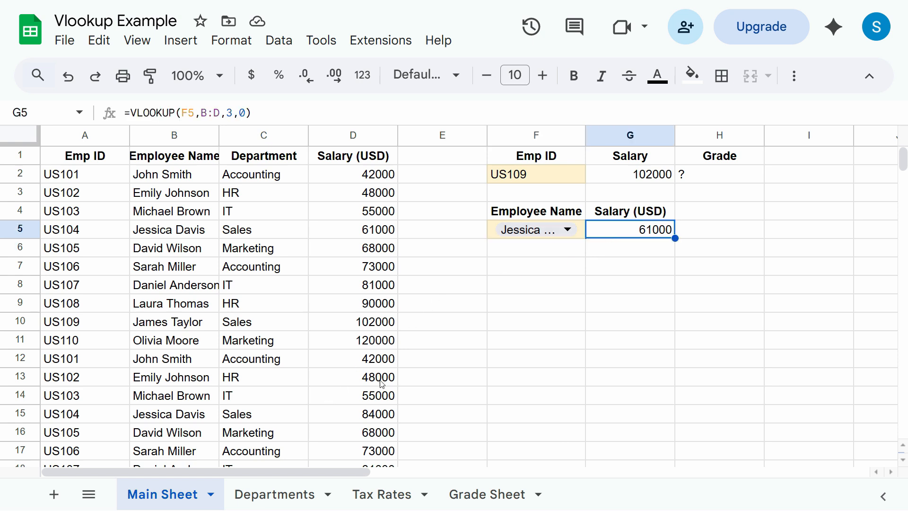
pyautogui.click(303, 308)
pyautogui.click(224, 180)
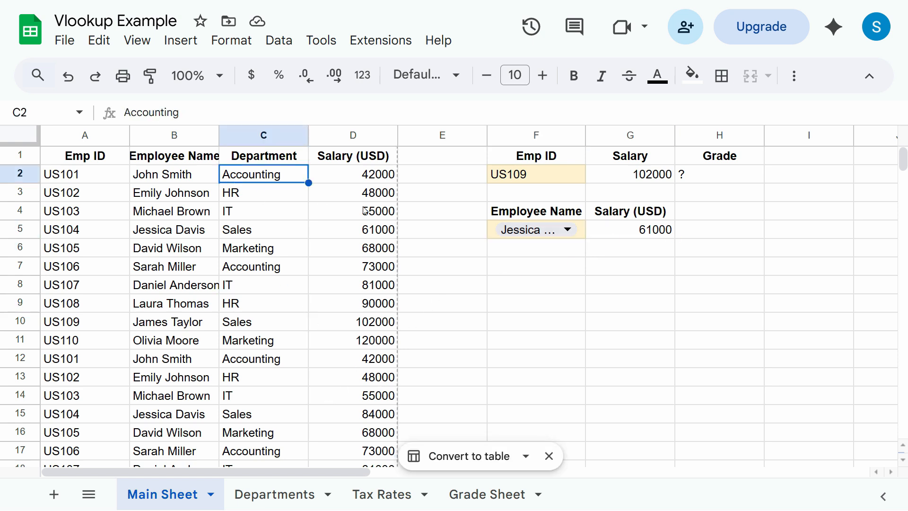